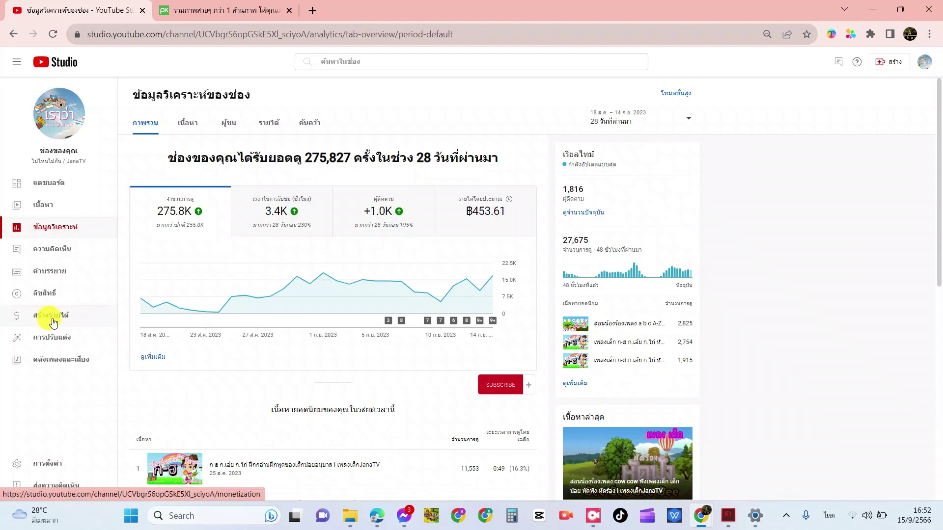
- Go to the channel's Earn page and continue to AdSense under Payments
{"action": "left_click", "coordinate": [53, 323]}
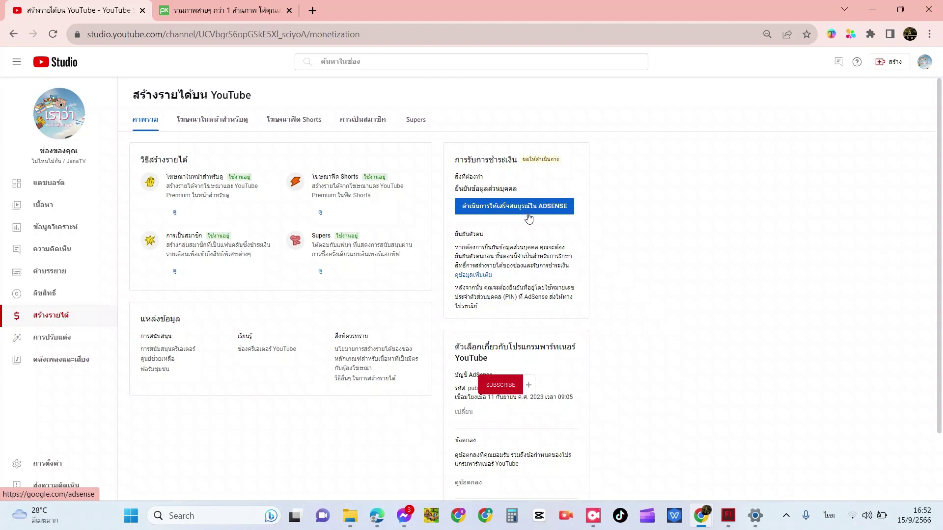
{"action": "left_click", "coordinate": [553, 217]}
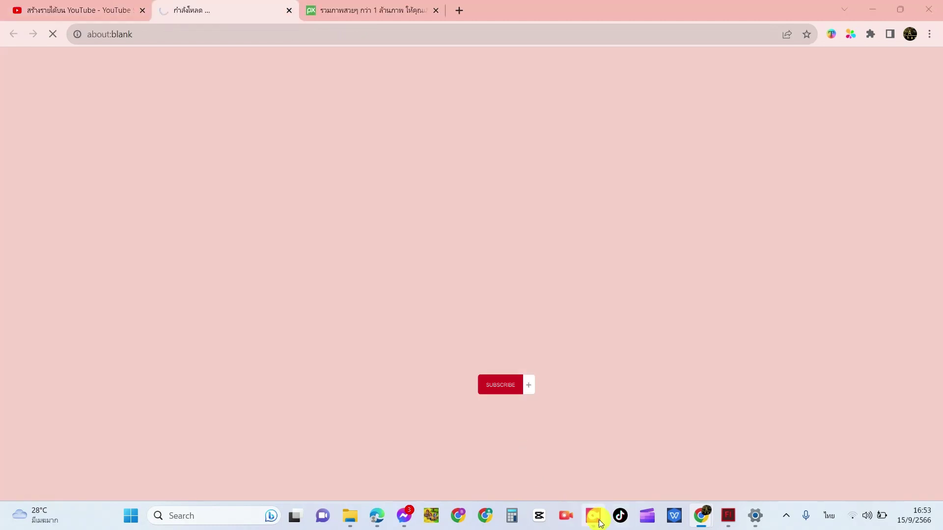
- Expand Payments in the AdSense sidebar and open Verification, marked action required
{"action": "left_click", "coordinate": [594, 515]}
{"action": "left_click", "coordinate": [158, 156]}
{"action": "left_click", "coordinate": [159, 156]}
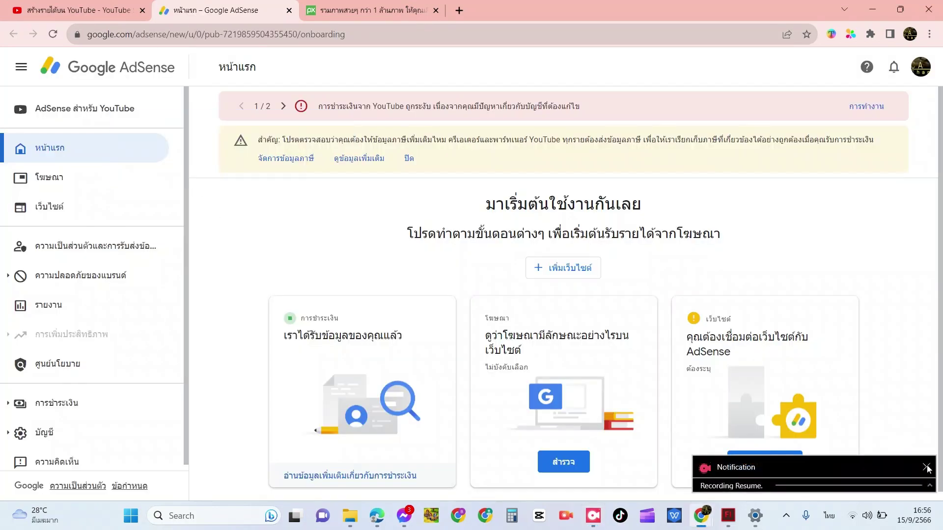
{"action": "left_click", "coordinate": [926, 468]}
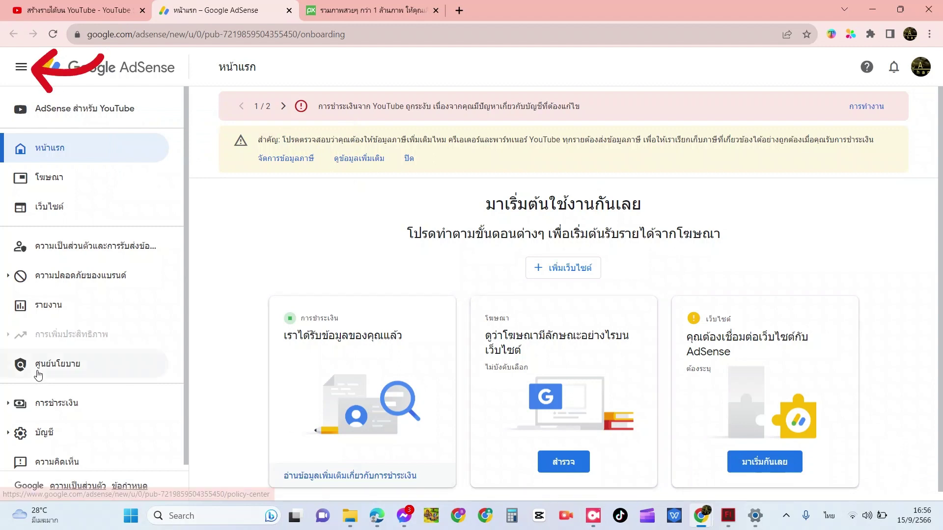
{"action": "left_click", "coordinate": [4, 405]}
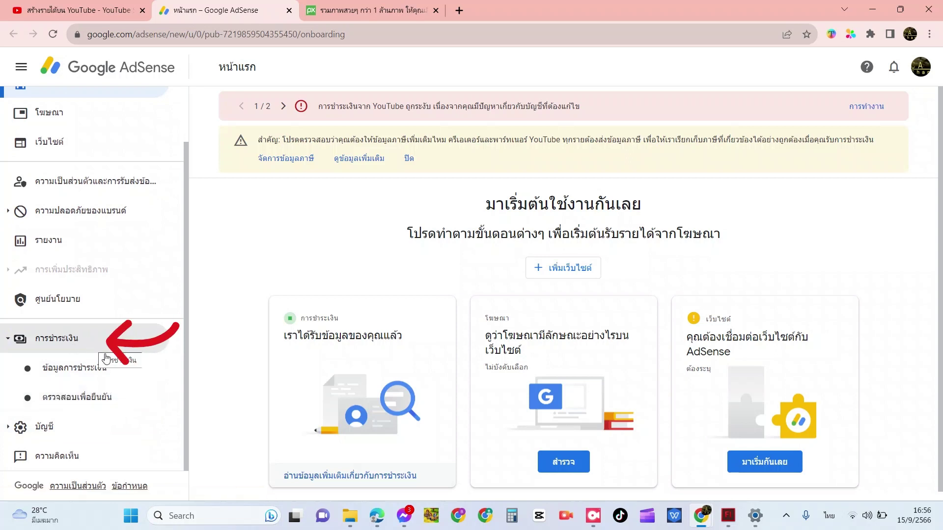
{"action": "left_click", "coordinate": [100, 400]}
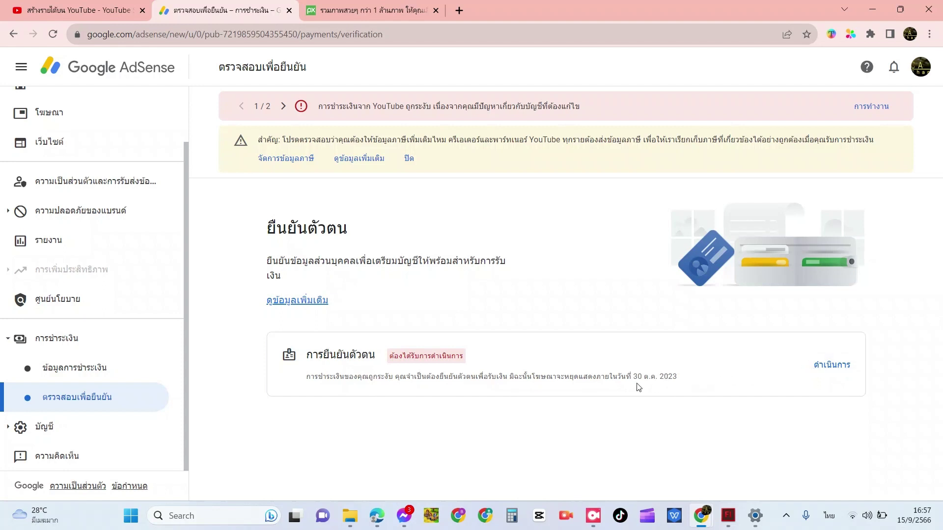
- Proceed on the verification card, then choose Verify now (ยืนยันตอนนี้) in the red banner
{"action": "left_click", "coordinate": [828, 369]}
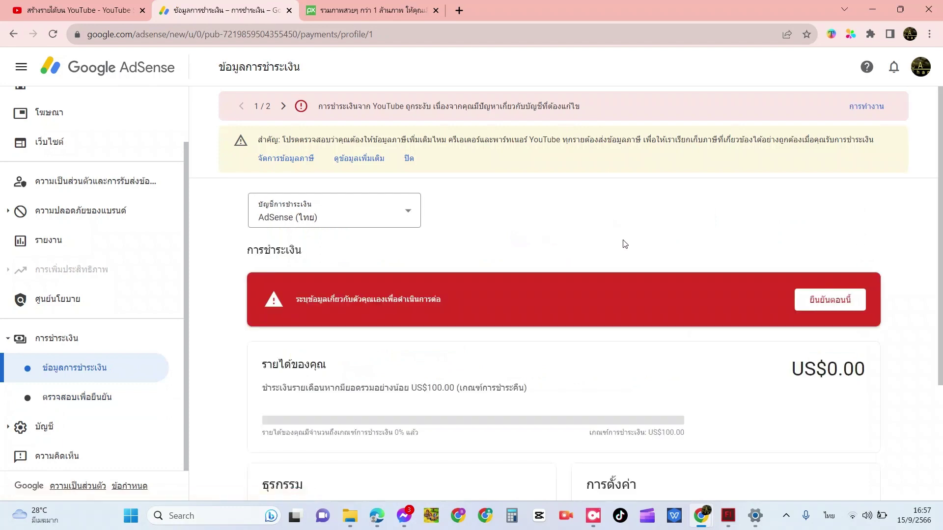
{"action": "scroll", "coordinate": [537, 347], "scroll_direction": "down", "scroll_amount": 2}
{"action": "scroll", "coordinate": [537, 347], "scroll_direction": "down", "scroll_amount": 3}
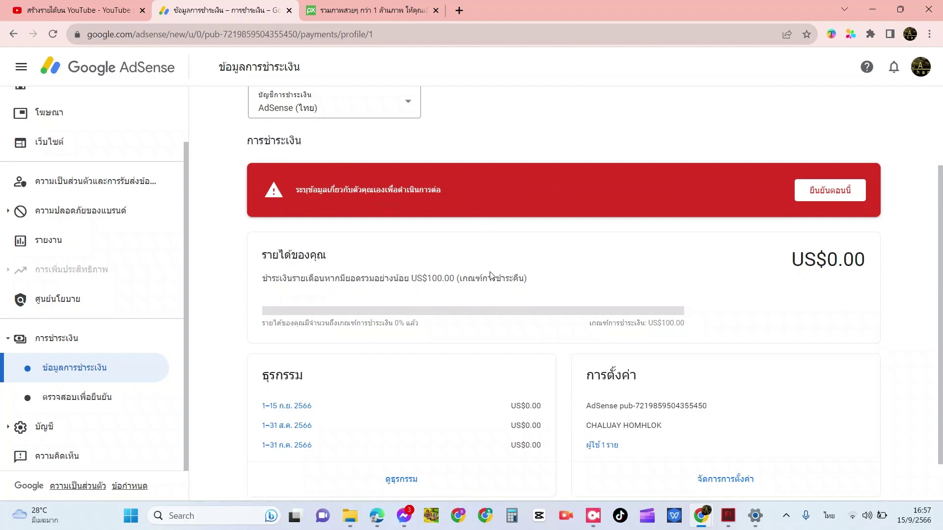
{"action": "scroll", "coordinate": [489, 274], "scroll_direction": "down", "scroll_amount": 1}
{"action": "left_click", "coordinate": [829, 173]}
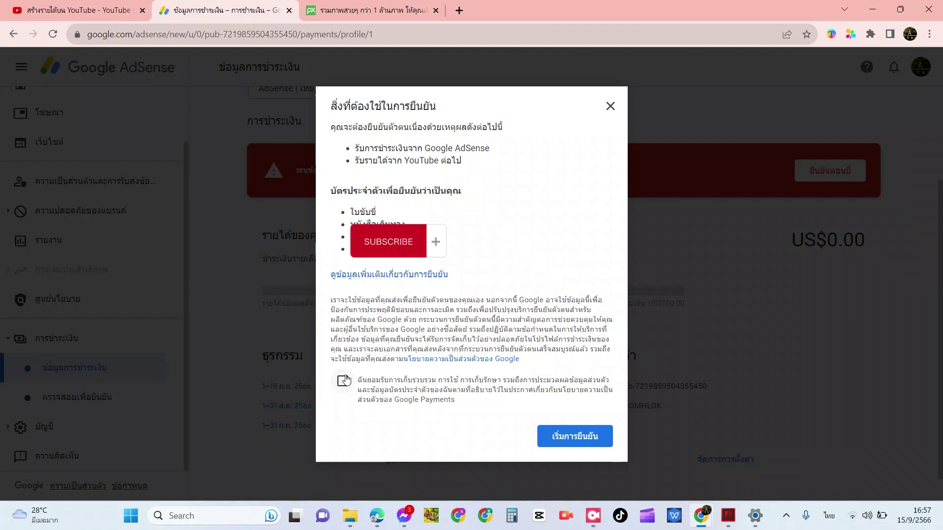
- Accept the data consent, begin verification and autofill the legal name as on the ID card
{"action": "left_click", "coordinate": [337, 379]}
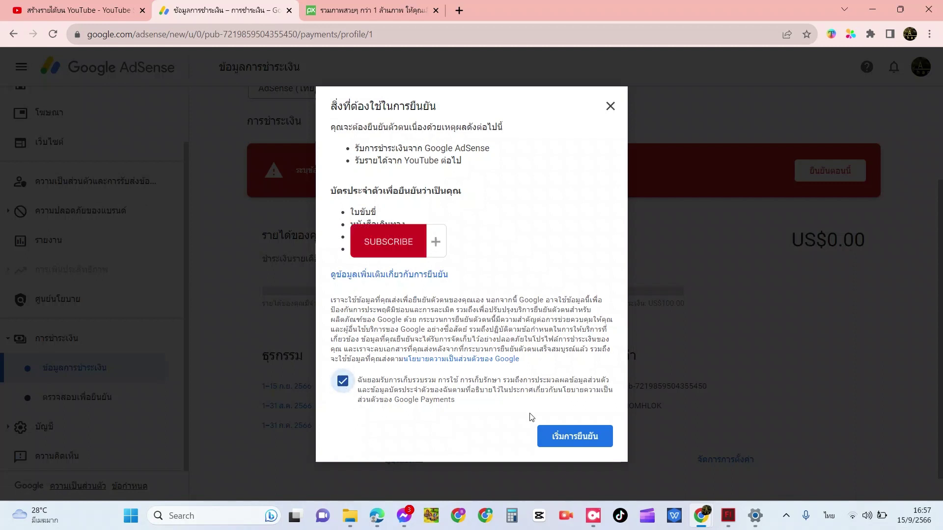
{"action": "left_click", "coordinate": [575, 431]}
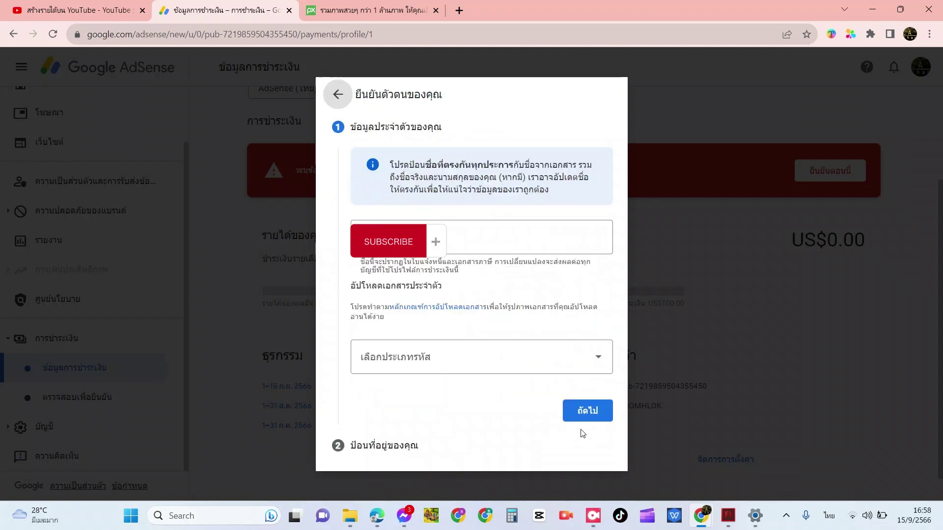
{"action": "left_click", "coordinate": [492, 236]}
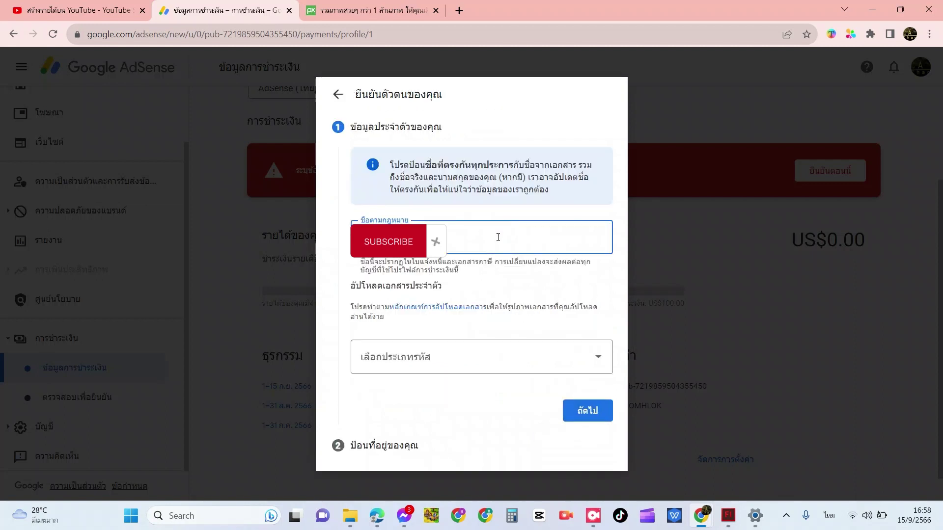
{"action": "left_click", "coordinate": [465, 275]}
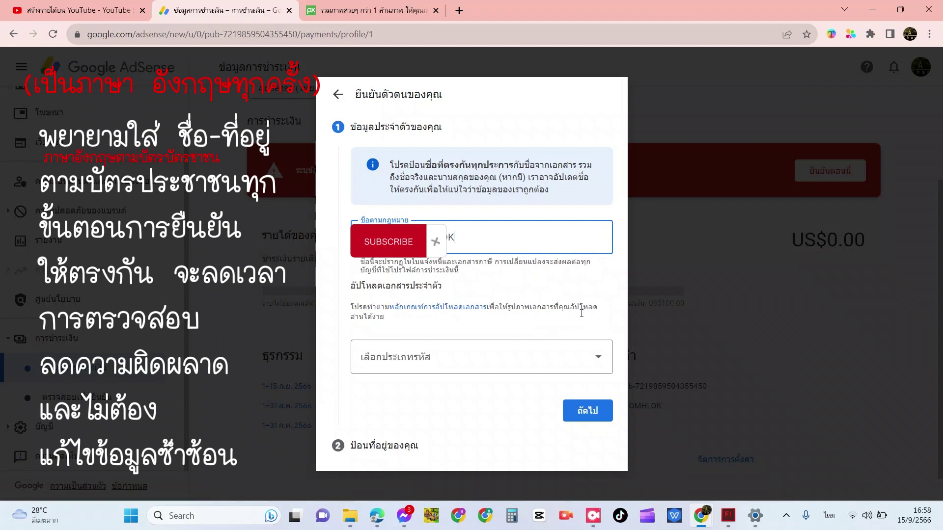
- Choose national ID card (บัตรประจำตัวประชาชน) as document type and upload the card image from Downloads
{"action": "left_click", "coordinate": [581, 359]}
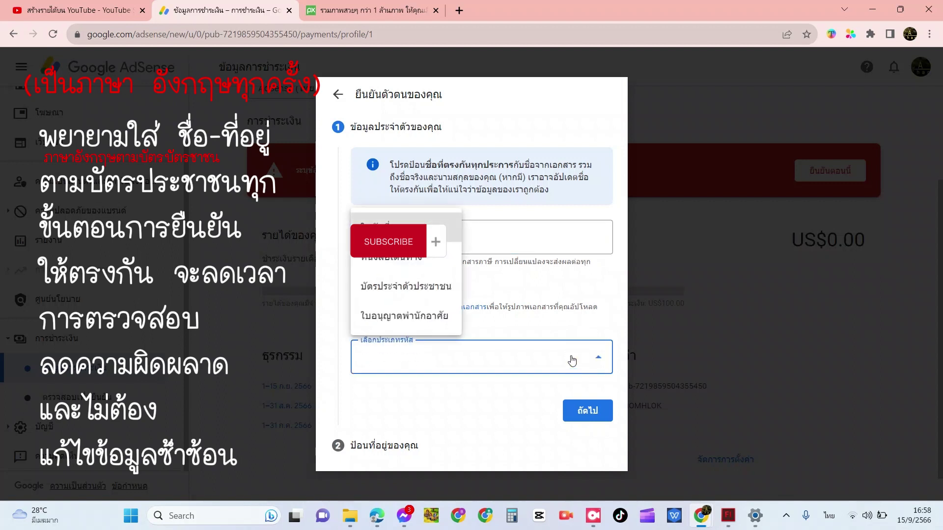
{"action": "left_click", "coordinate": [421, 286]}
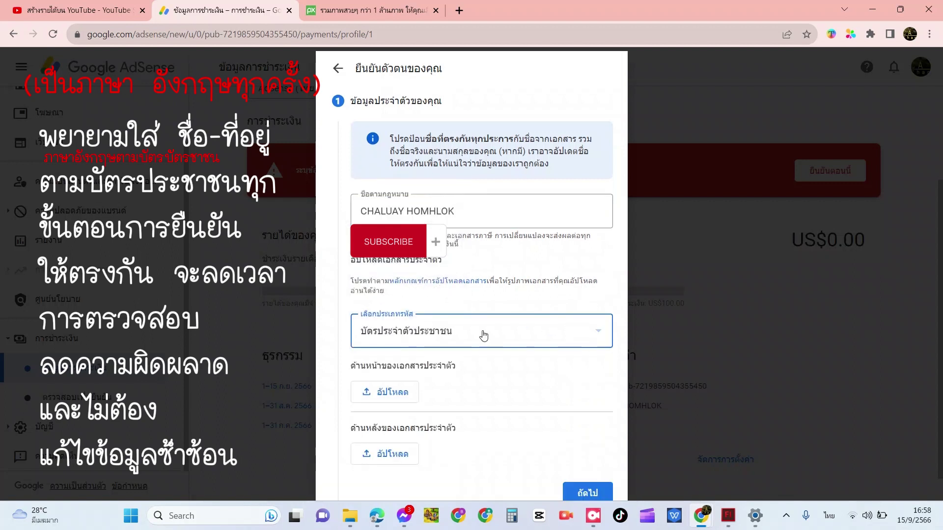
{"action": "left_click", "coordinate": [389, 383]}
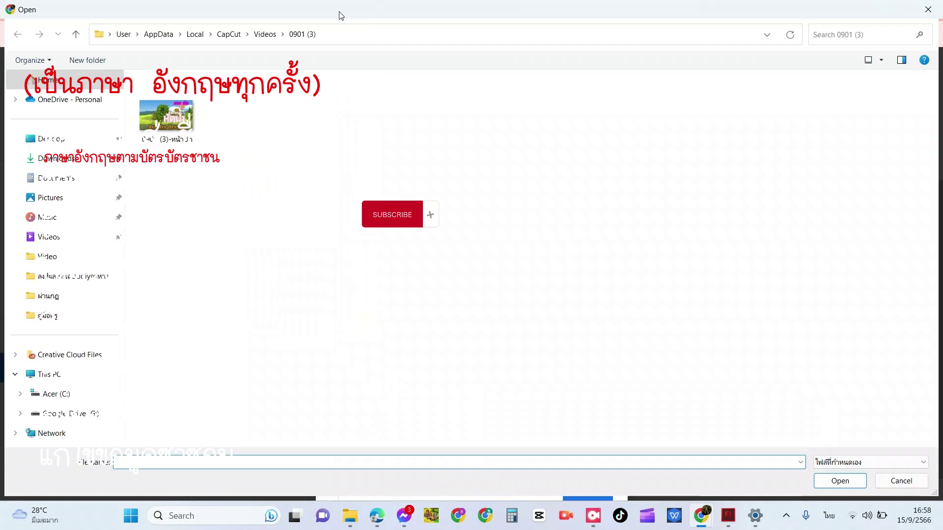
{"action": "left_click", "coordinate": [58, 158]}
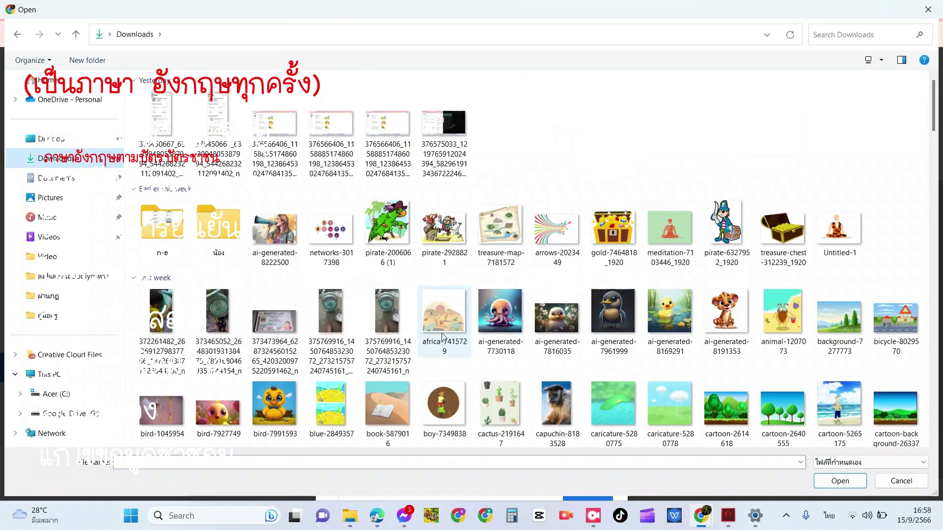
{"action": "double_click", "coordinate": [289, 321]}
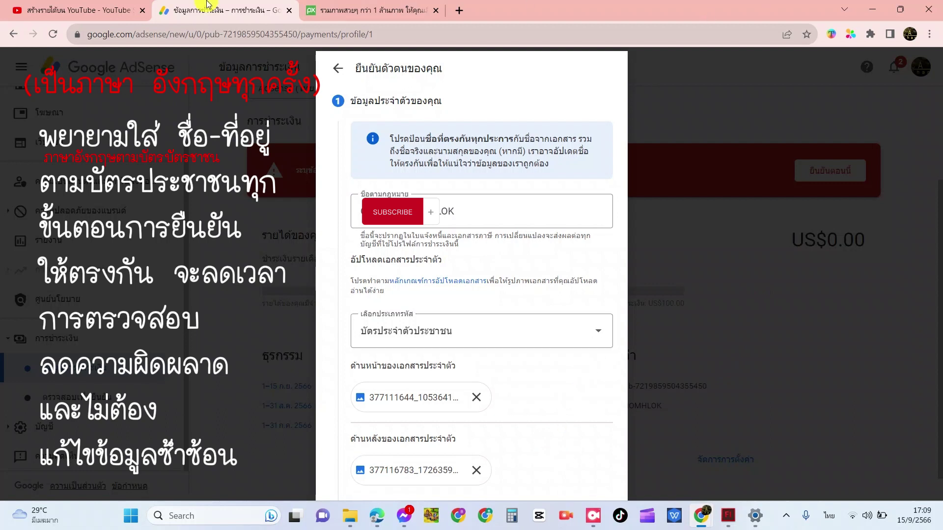
- Confirm national ID card remains the selected identity document type
{"action": "left_click_drag", "start_coordinate": [204, 5], "coordinate": [344, 6]}
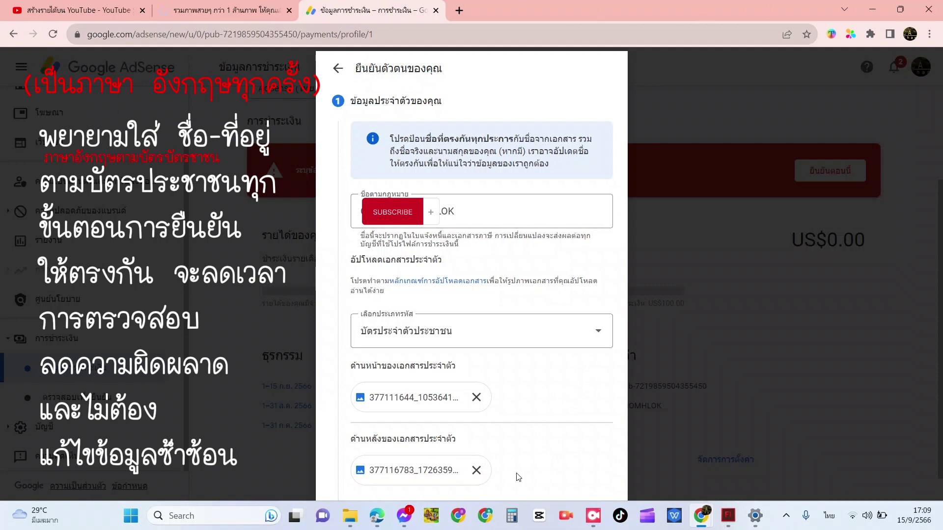
{"action": "left_click", "coordinate": [568, 335]}
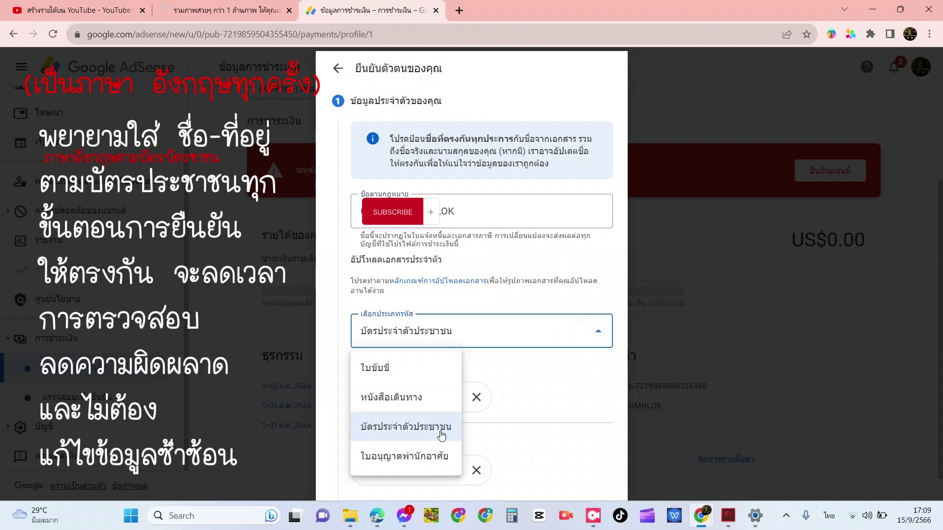
{"action": "left_click", "coordinate": [559, 398]}
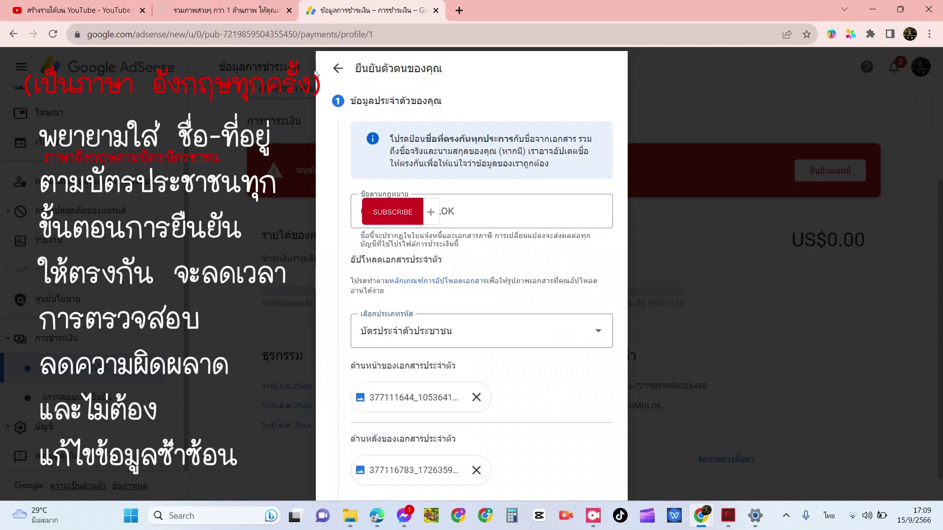
{"action": "left_click", "coordinate": [608, 335]}
{"action": "left_click", "coordinate": [401, 427]}
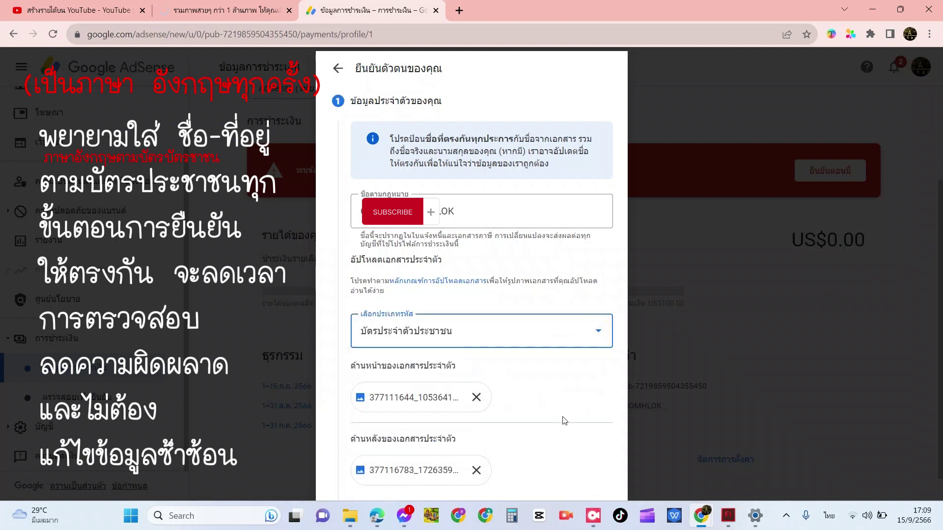
- Set Chrome's page zoom to 80% and continue past the identity details step
{"action": "left_click", "coordinate": [928, 35]}
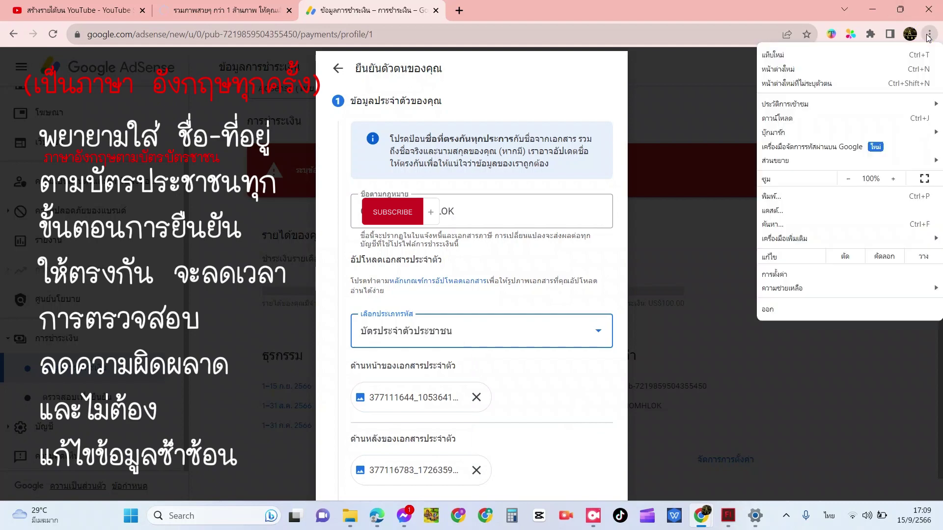
{"action": "left_click", "coordinate": [844, 180]}
{"action": "left_click", "coordinate": [845, 181]}
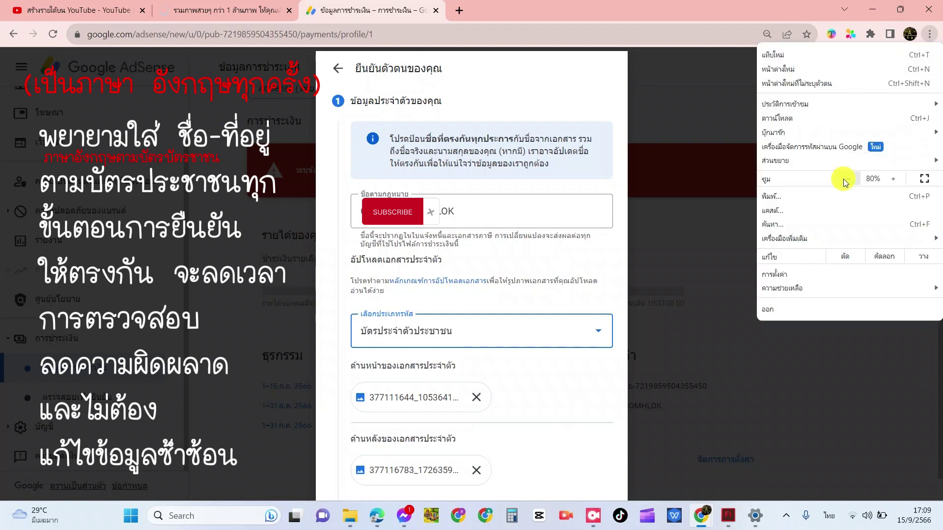
{"action": "left_click", "coordinate": [844, 181]}
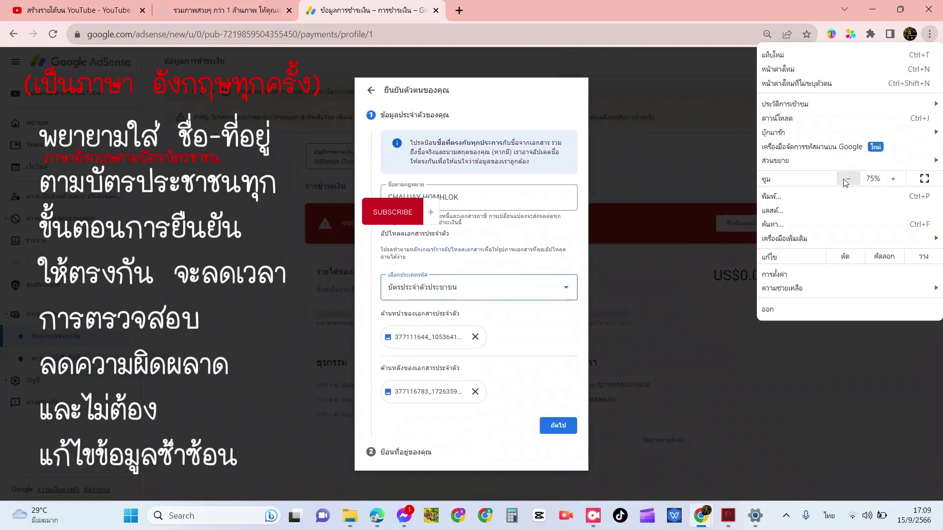
{"action": "left_click", "coordinate": [900, 183]}
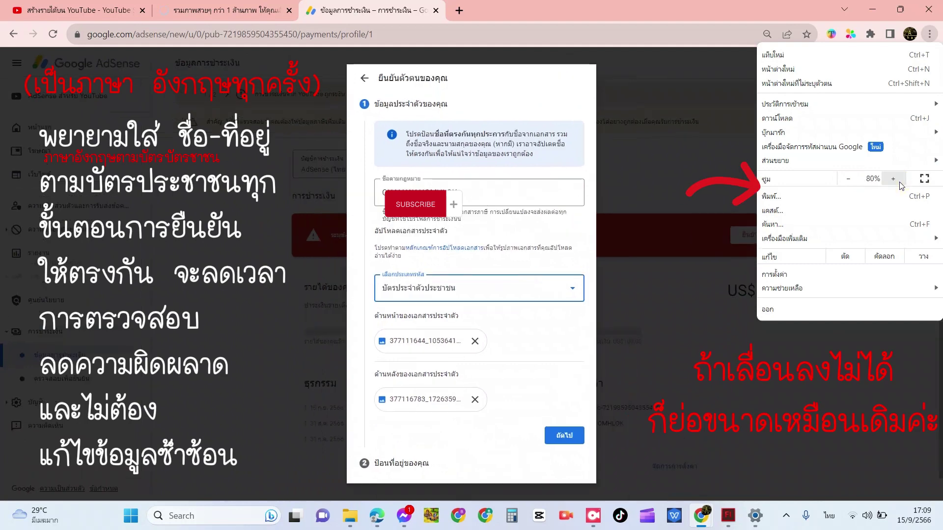
{"action": "left_click", "coordinate": [540, 363]}
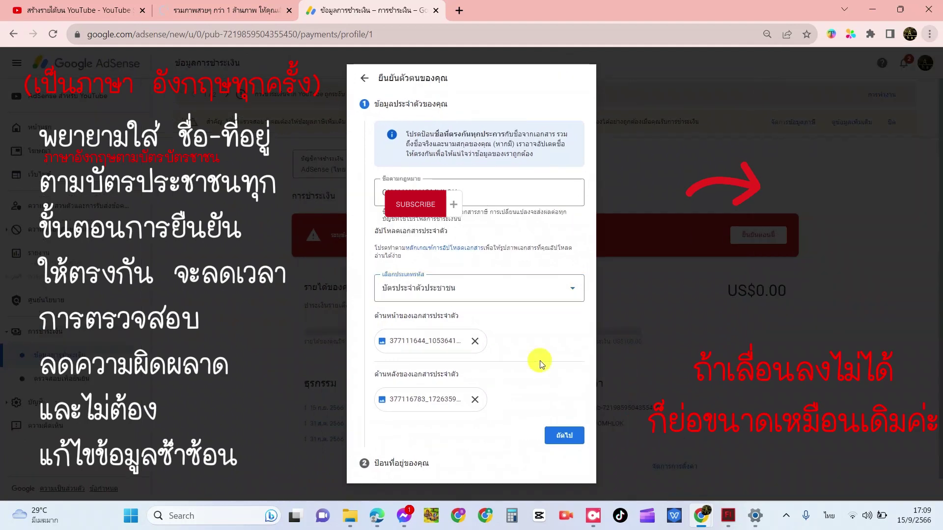
{"action": "left_click", "coordinate": [564, 435]}
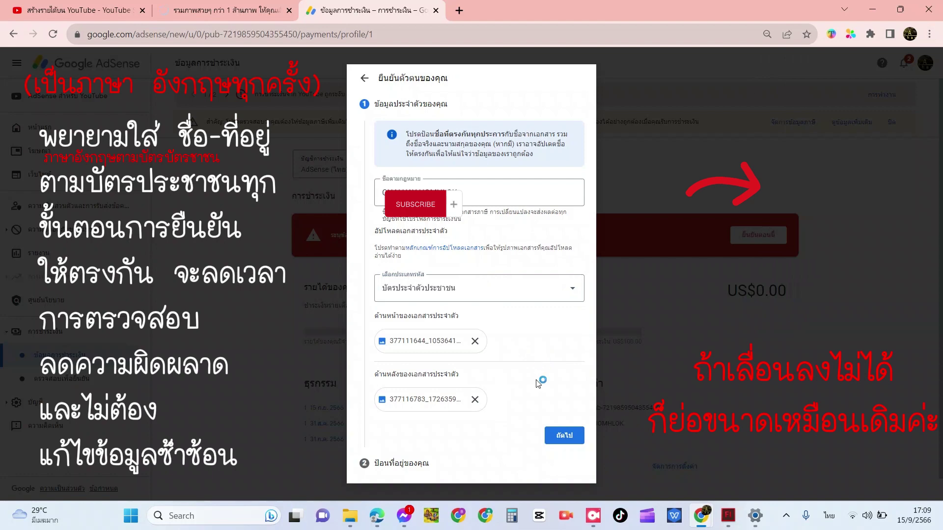
- Move on to the address step and set Chrome's zoom back to 75%
{"action": "left_click", "coordinate": [569, 433]}
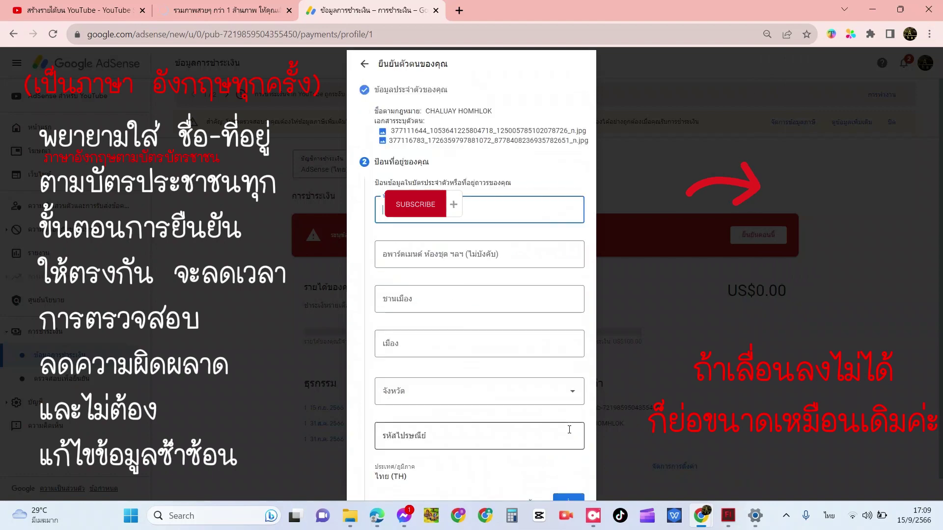
{"action": "left_click", "coordinate": [417, 210]}
{"action": "left_click", "coordinate": [930, 34]}
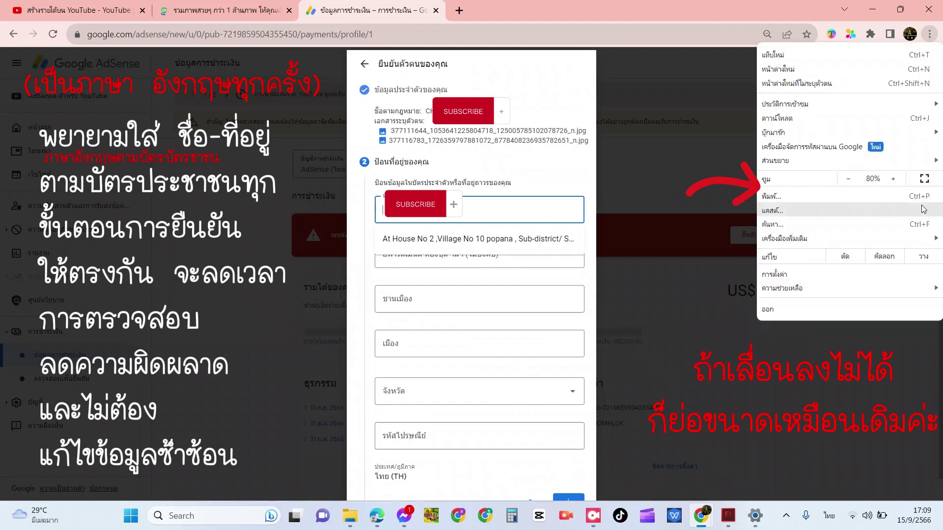
{"action": "left_click", "coordinate": [848, 180]}
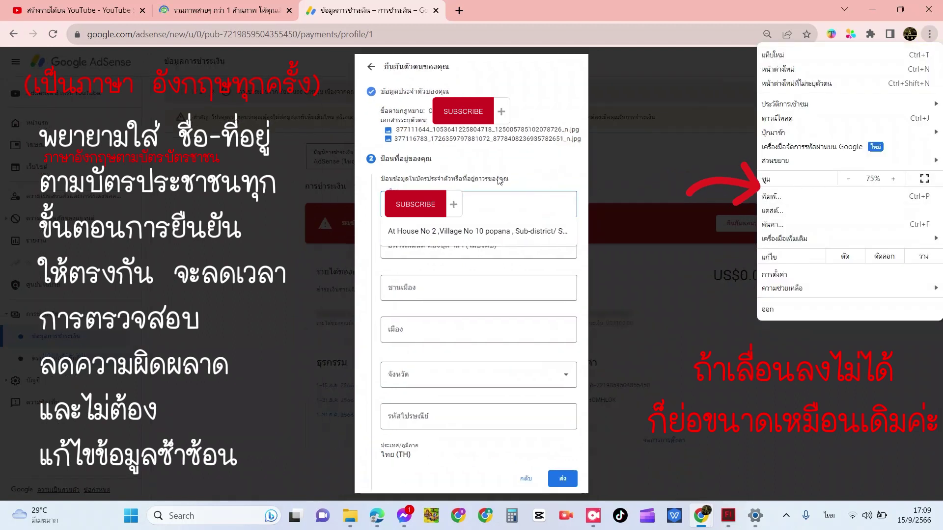
{"action": "key", "text": "Escape"}
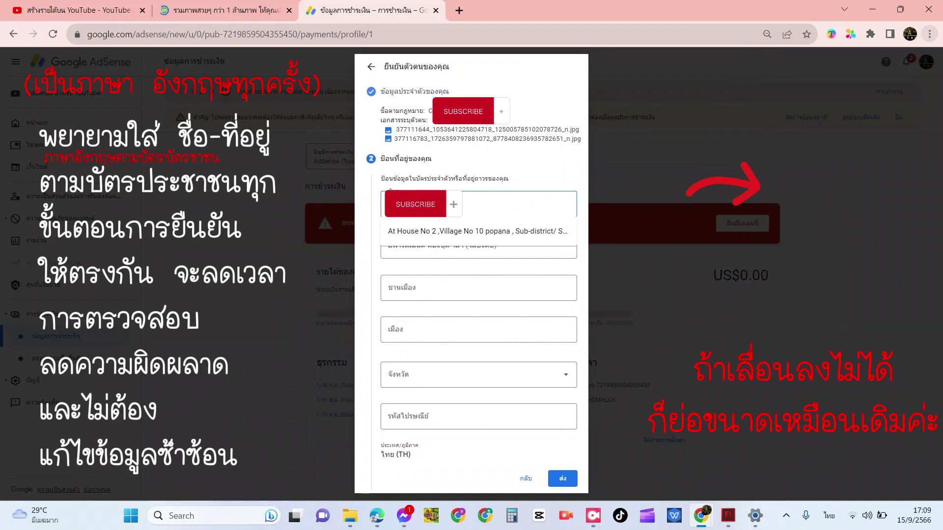
- Autofill the street, city, province and postal code from the saved home address
{"action": "left_click", "coordinate": [448, 232]}
{"action": "left_click", "coordinate": [467, 244]}
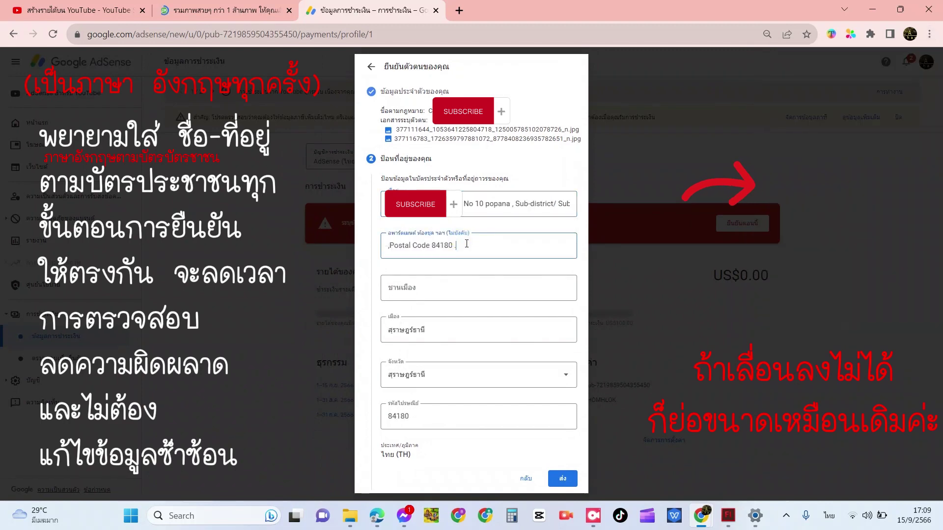
{"action": "left_click", "coordinate": [451, 290]}
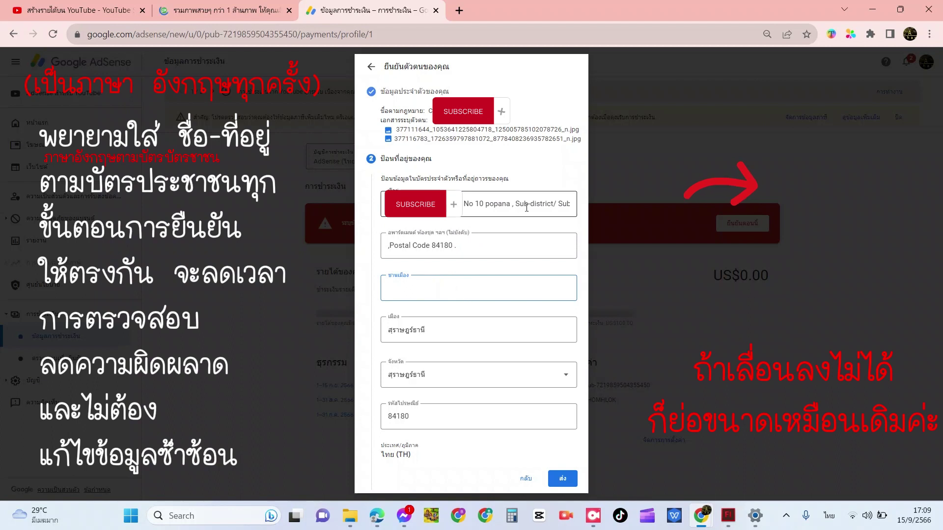
{"action": "left_click", "coordinate": [530, 205]}
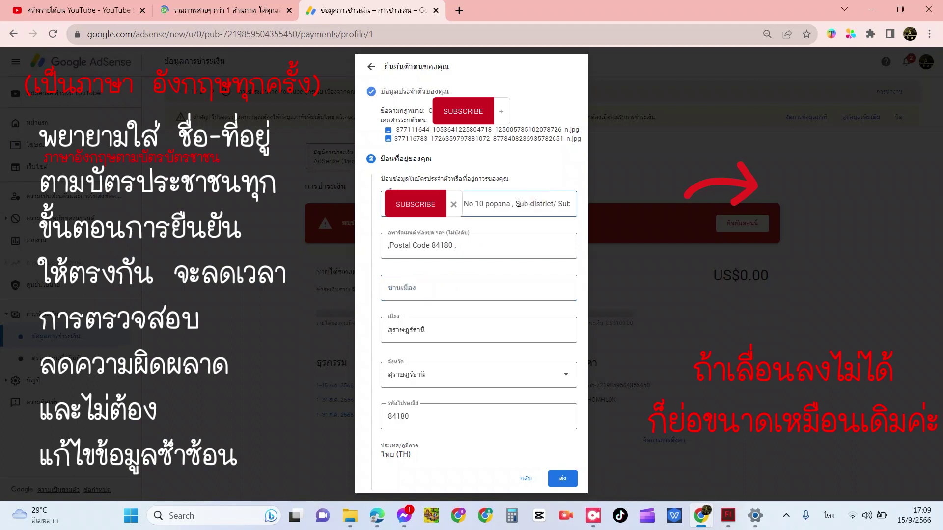
- Copy the area name into the empty sub-district (ขานเมือง) field and submit the address
{"action": "left_click_drag", "start_coordinate": [518, 203], "coordinate": [615, 208]}
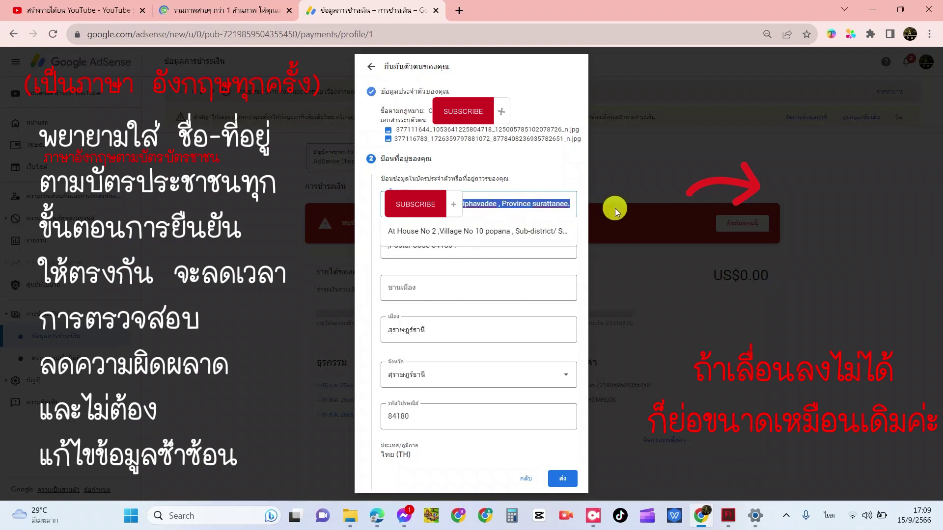
{"action": "left_click", "coordinate": [538, 198]}
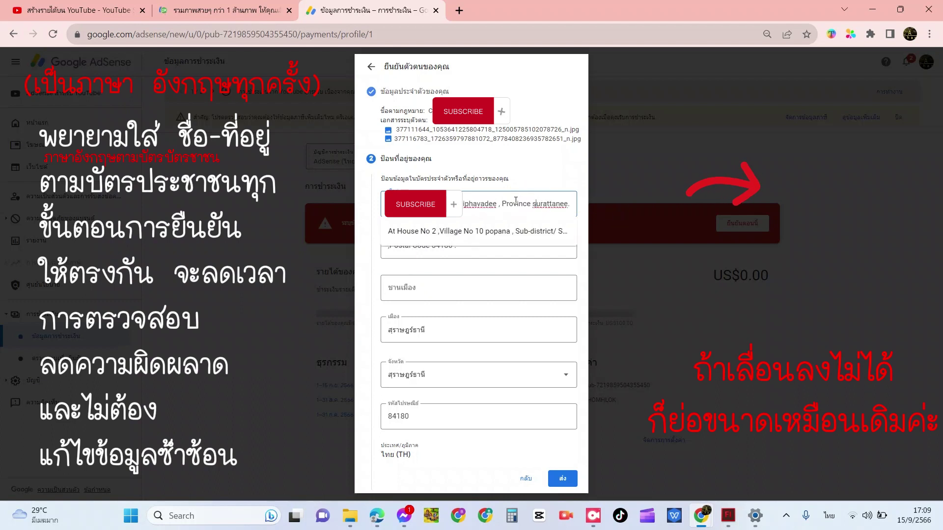
{"action": "key", "text": "BackSpace"}
{"action": "key", "text": "BackSpace"}
{"action": "key", "text": "ctrl+z"}
{"action": "left_click", "coordinate": [440, 283]}
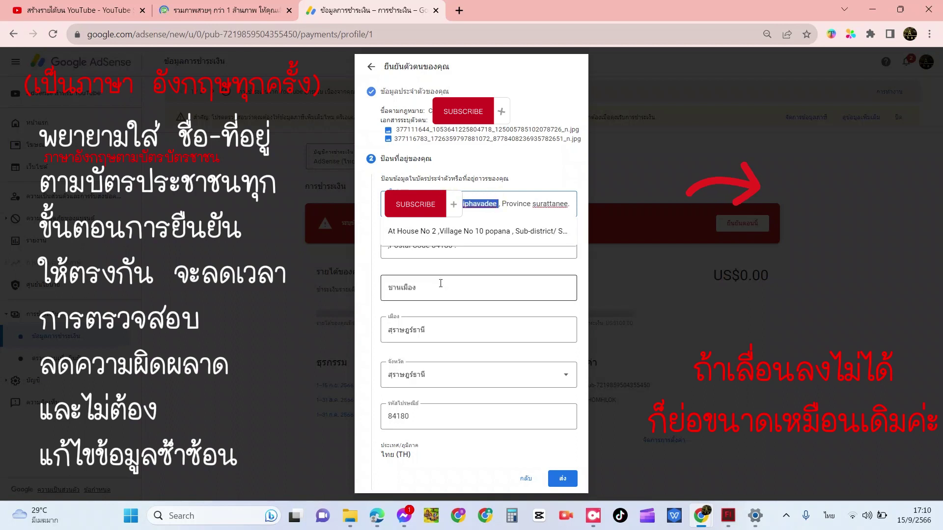
{"action": "type", "text": "Area viphavadee"}
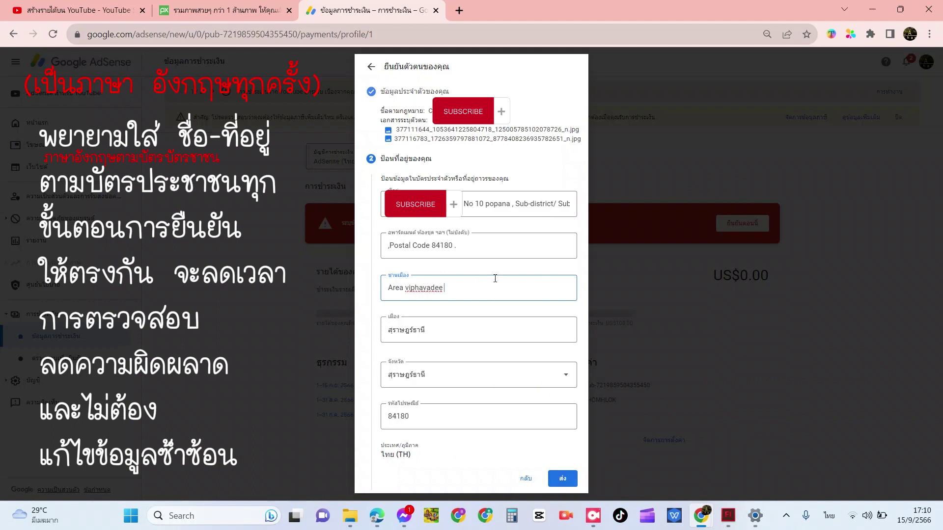
{"action": "left_click", "coordinate": [565, 482]}
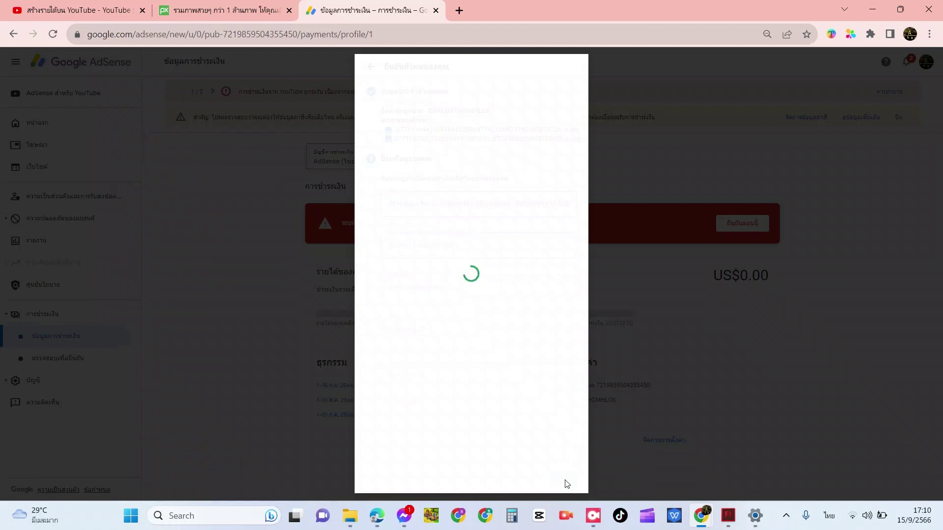
- Close the verification-in-progress confirmation with รับทราบ (Acknowledge)
{"action": "left_click", "coordinate": [563, 480]}
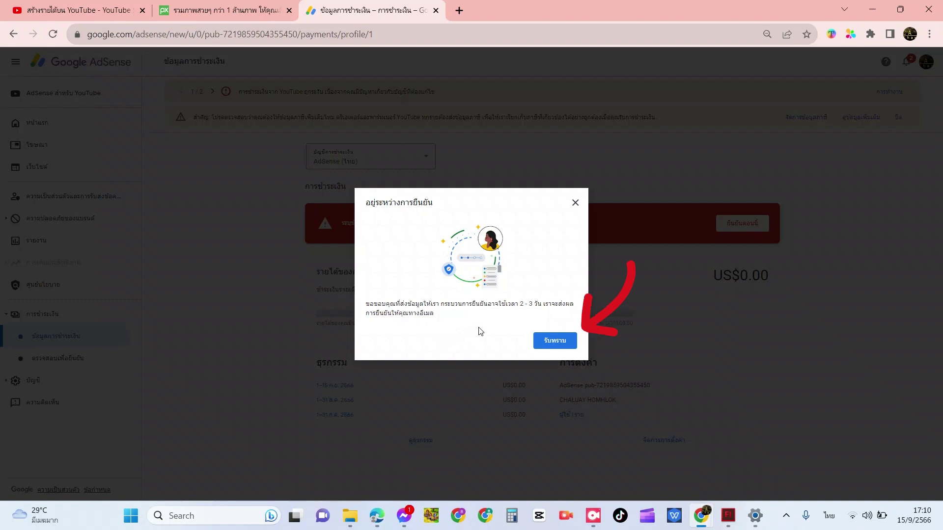
{"action": "left_click", "coordinate": [555, 343]}
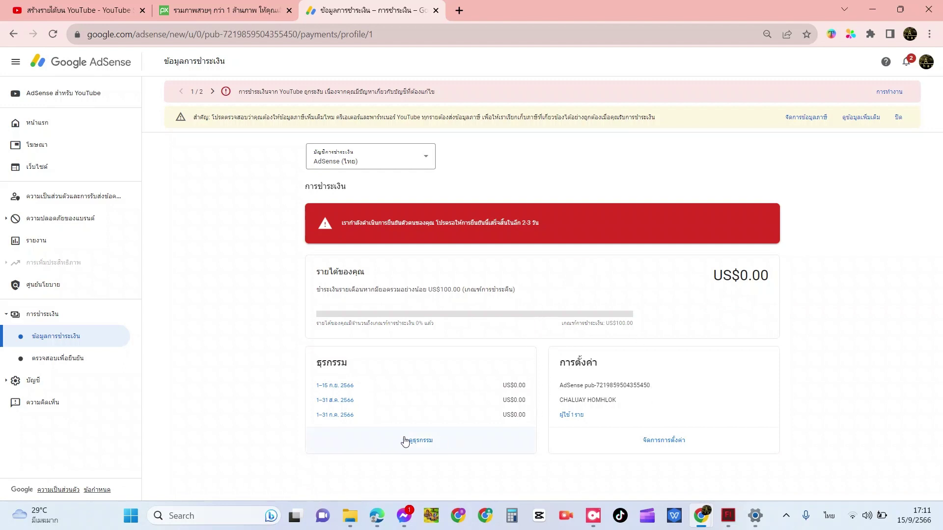
- View transactions, then switch to the YouTube (ไทย) payment account showing US$0.00 of US$100.00
{"action": "left_click", "coordinate": [432, 441]}
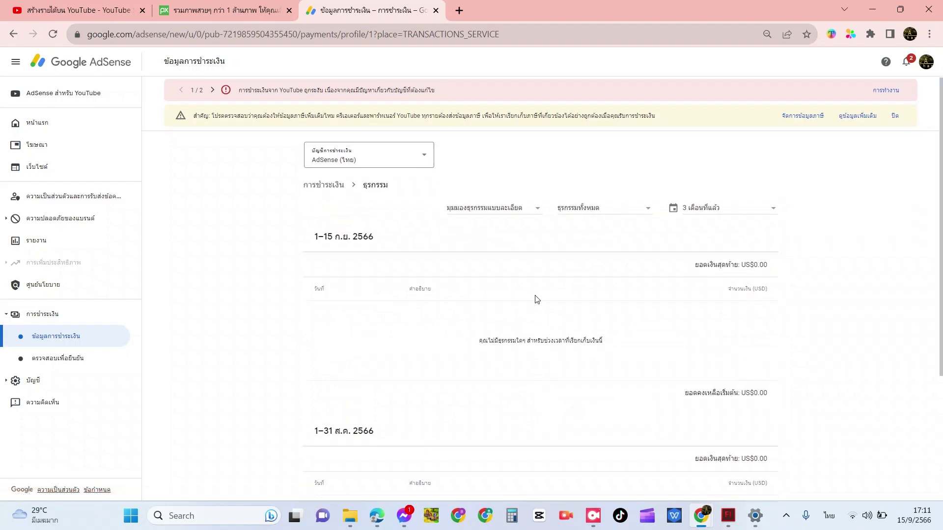
{"action": "scroll", "coordinate": [535, 297], "scroll_direction": "down", "scroll_amount": 2}
{"action": "scroll", "coordinate": [537, 300], "scroll_direction": "down", "scroll_amount": 2}
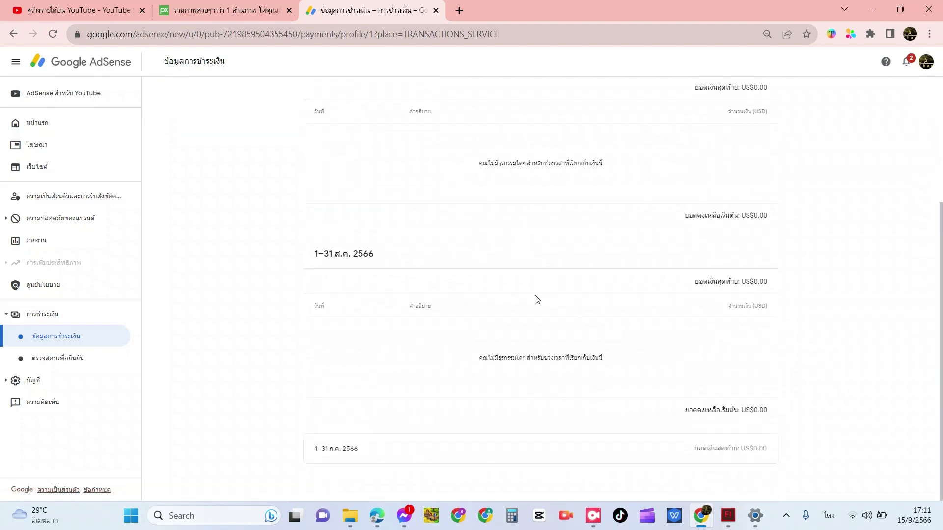
{"action": "scroll", "coordinate": [535, 299], "scroll_direction": "up", "scroll_amount": 3}
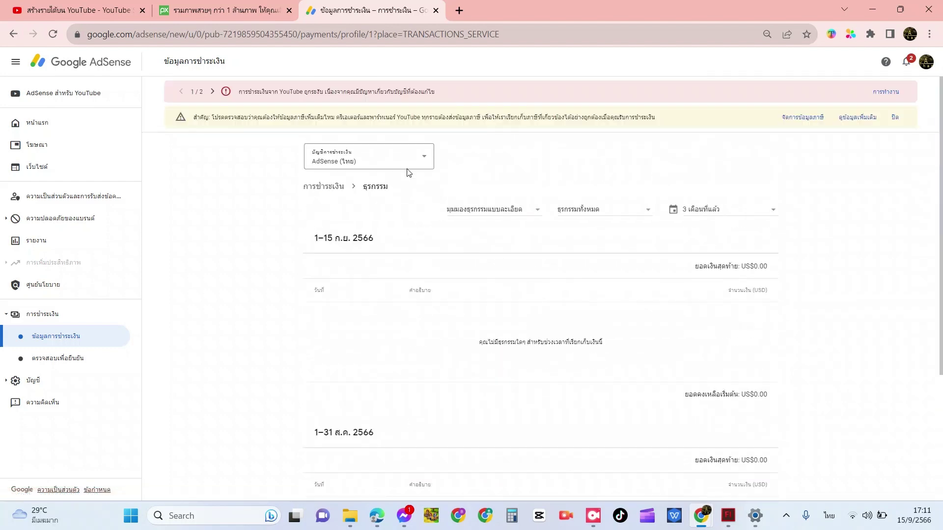
{"action": "left_click", "coordinate": [406, 155]}
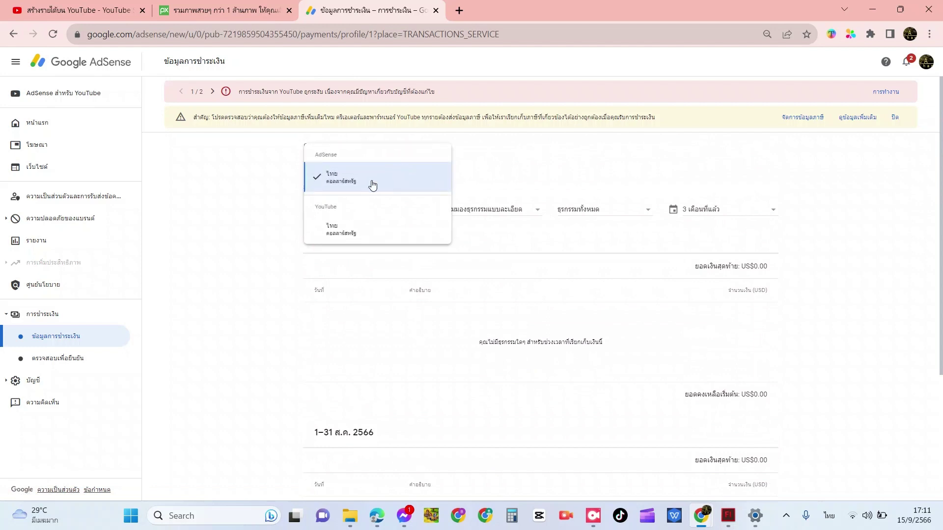
{"action": "left_click", "coordinate": [334, 232]}
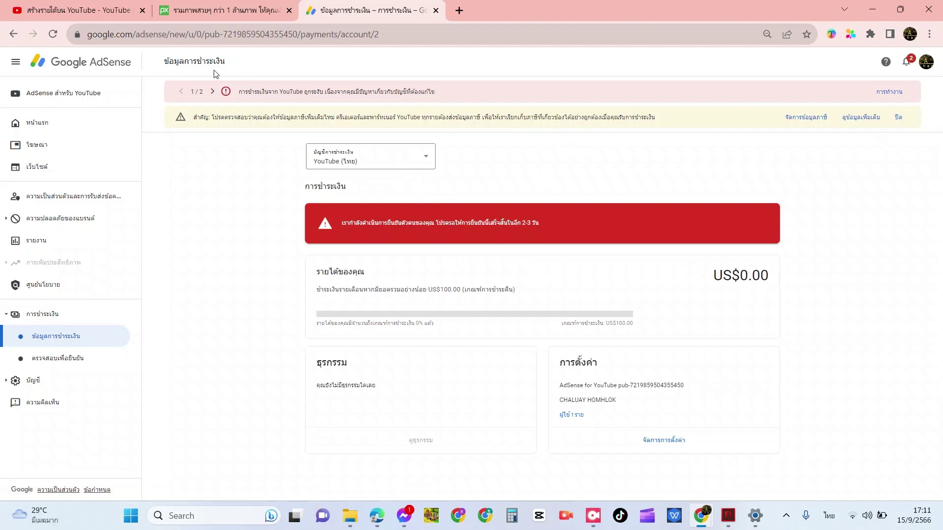
- Browse the account alerts, then open ตรวจสอบเพื่อยืนยัน under บัญชี in the sidebar
{"action": "left_click", "coordinate": [203, 90]}
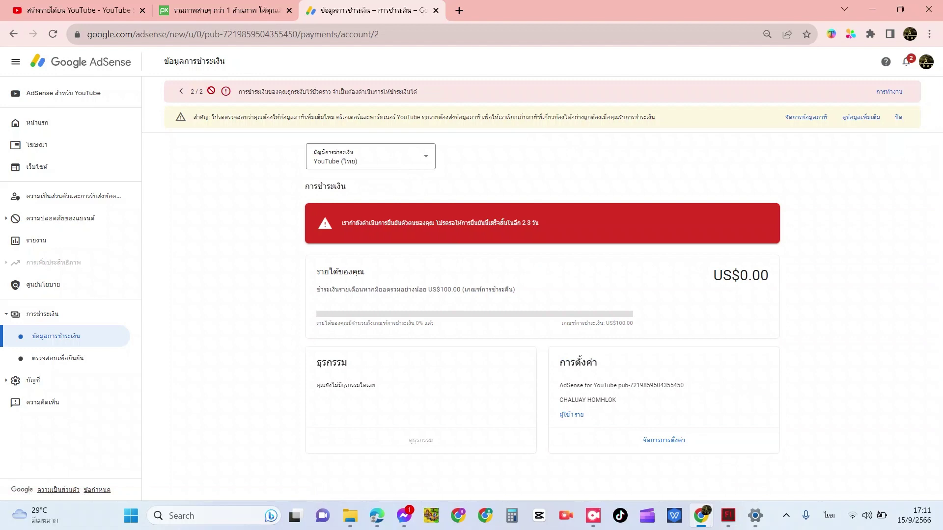
{"action": "left_click", "coordinate": [180, 94]}
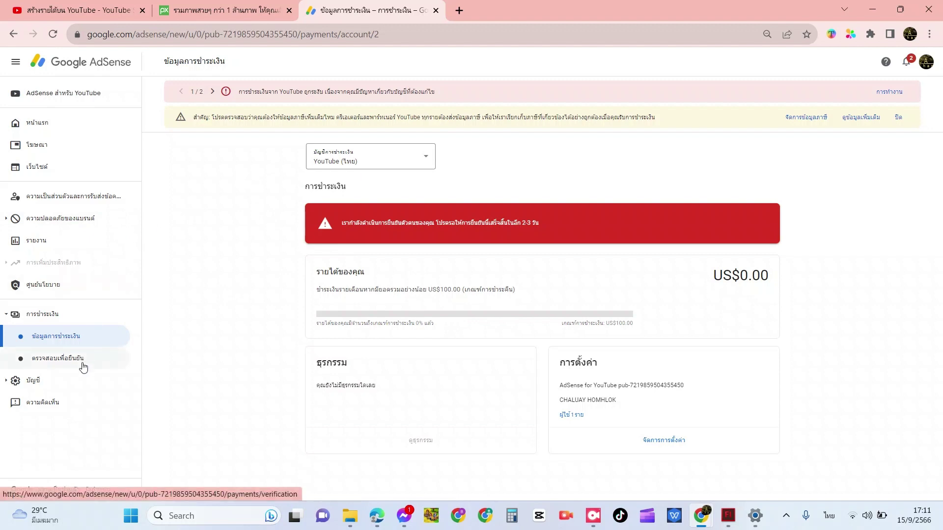
{"action": "left_click", "coordinate": [51, 381]}
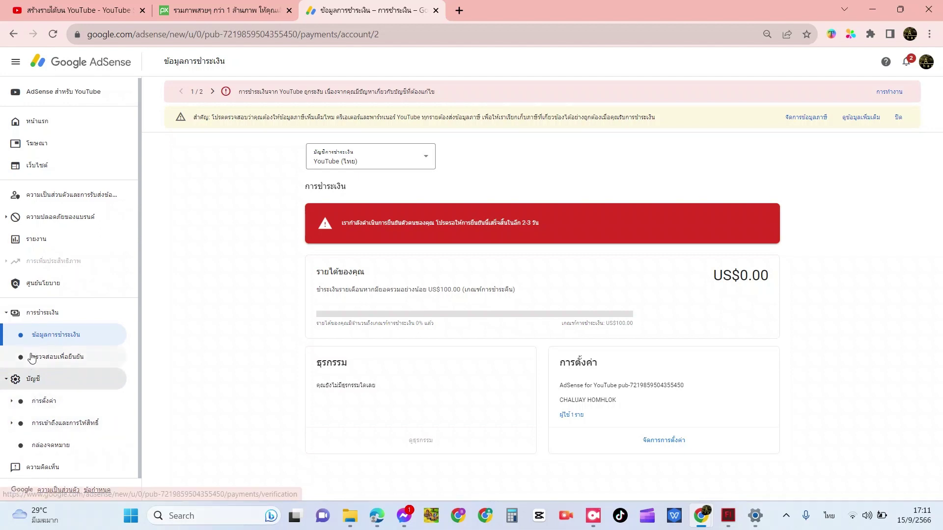
{"action": "left_click", "coordinate": [48, 361]}
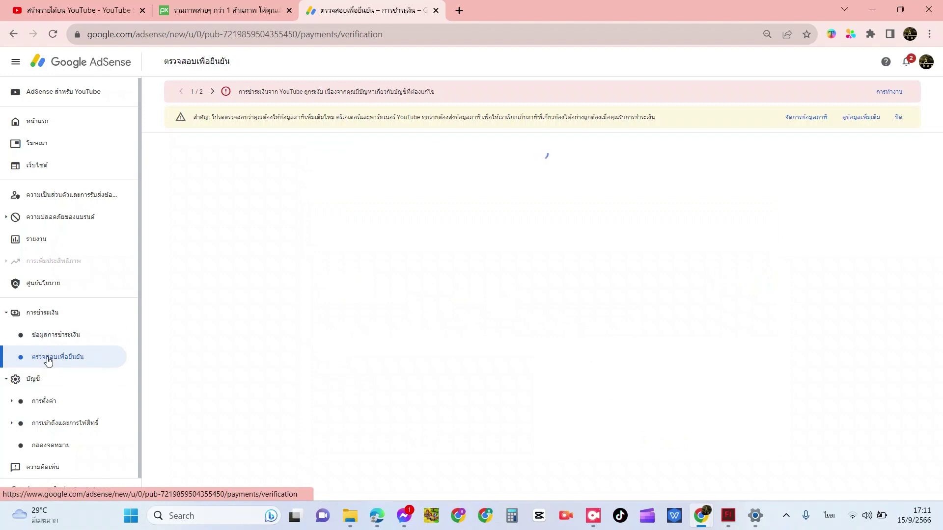